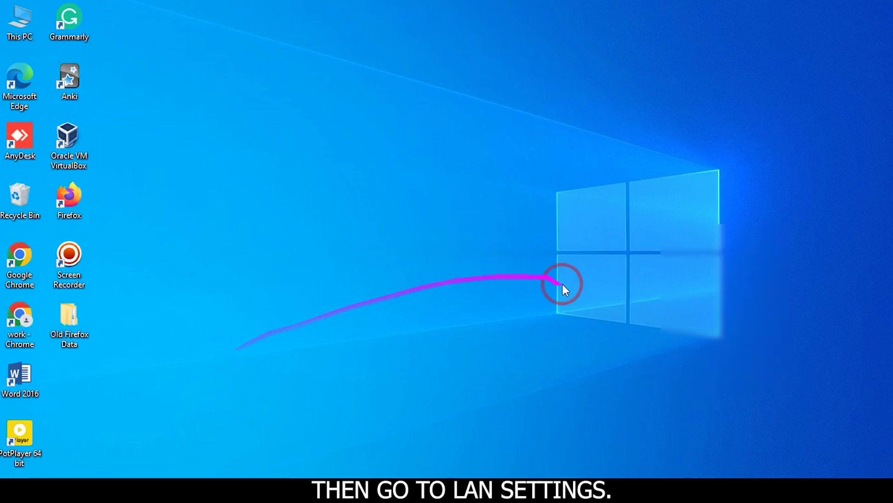
- Open the Windows network flyout from the taskbar network icon
left_click(780, 475)
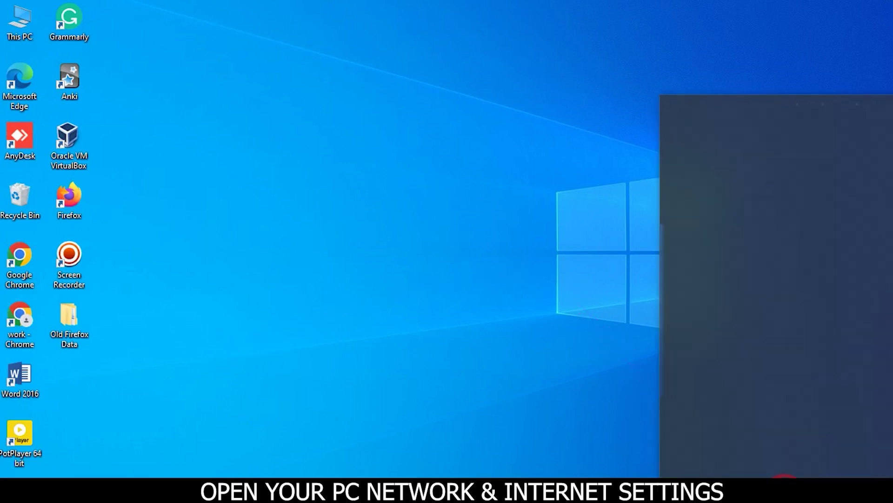
- Open the network adapter list from Network & Internet settings
left_click(726, 410)
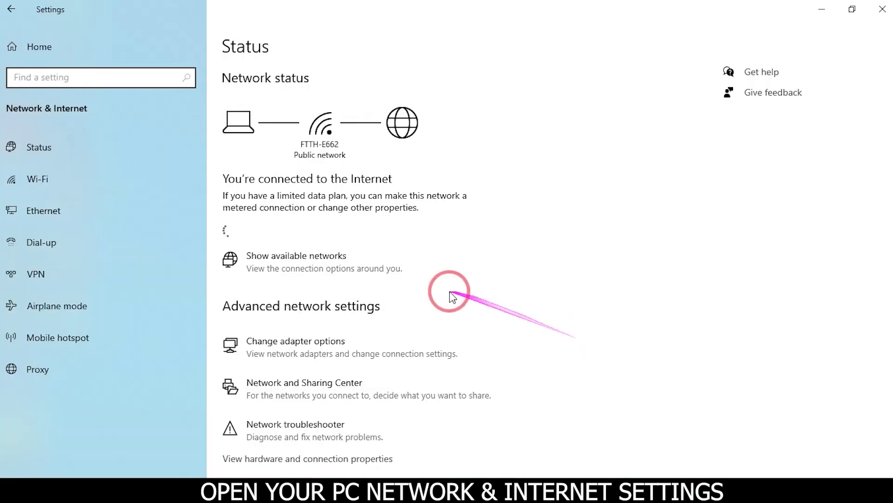
left_click(292, 342)
scroll(288, 391, "down", 3)
left_click(304, 336)
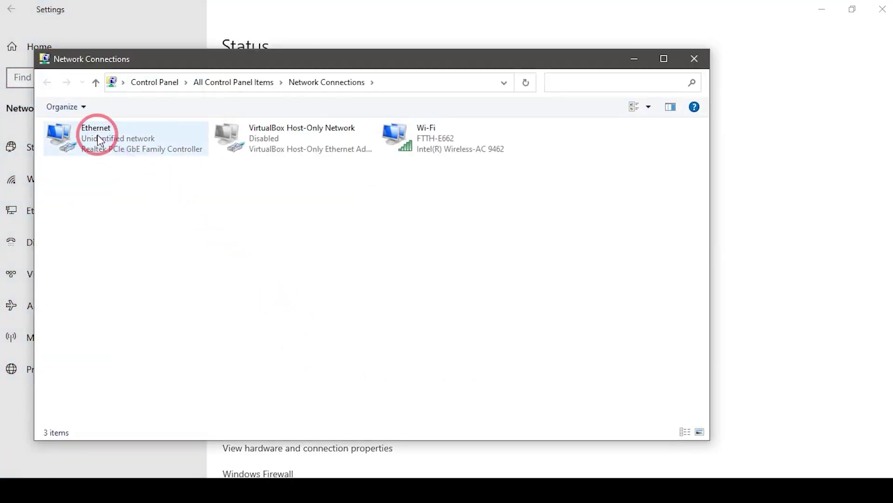
- Set the Ethernet adapter's IPv4 to a manually entered IP address, mask and gateway
double_click(96, 135)
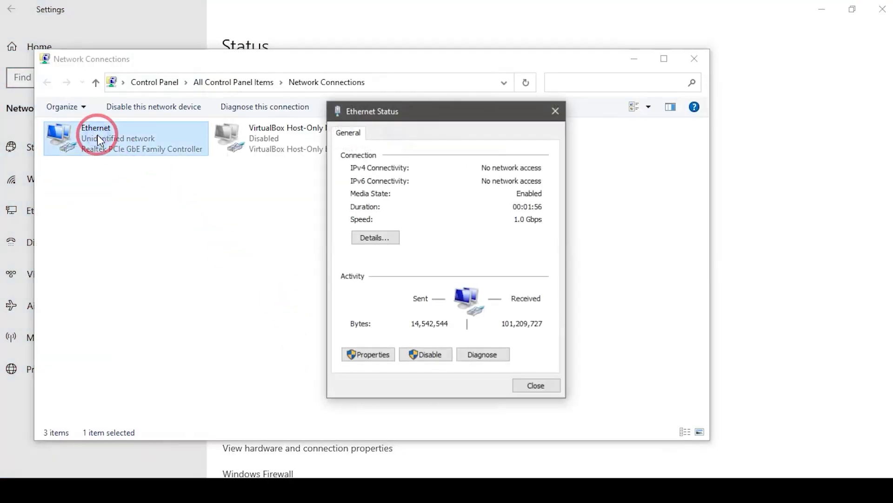
left_click(374, 358)
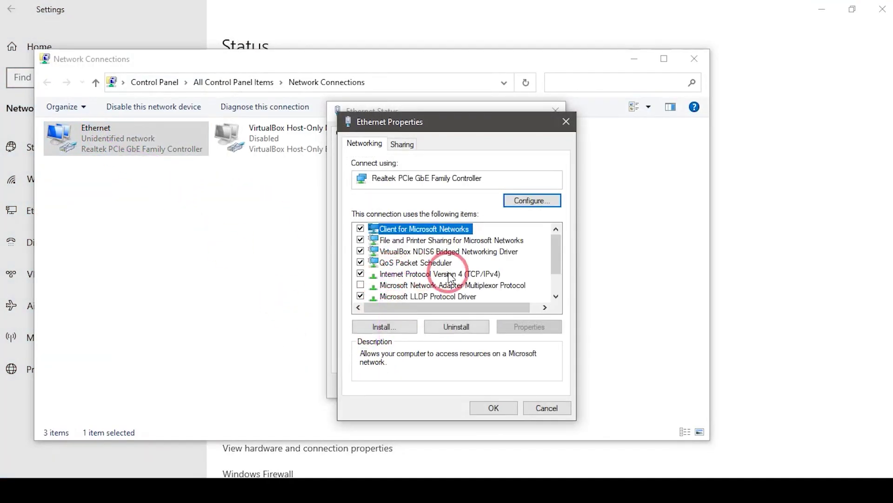
left_click(455, 275)
double_click(456, 279)
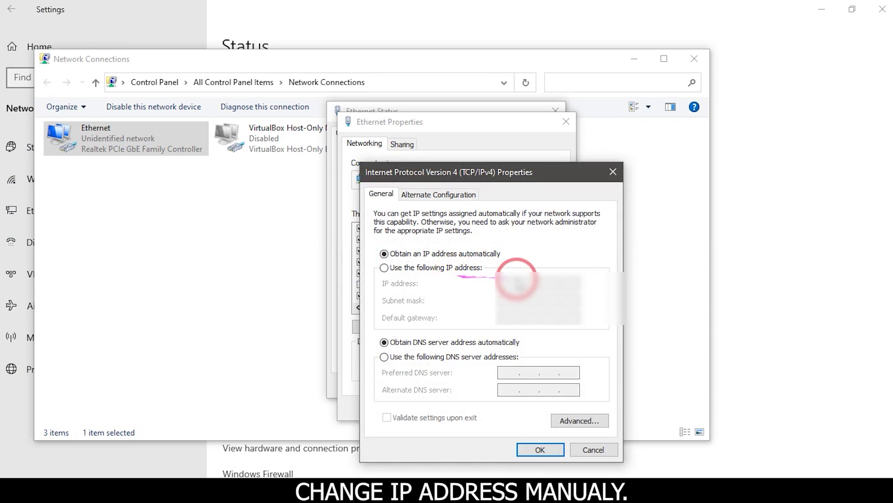
left_click(384, 267)
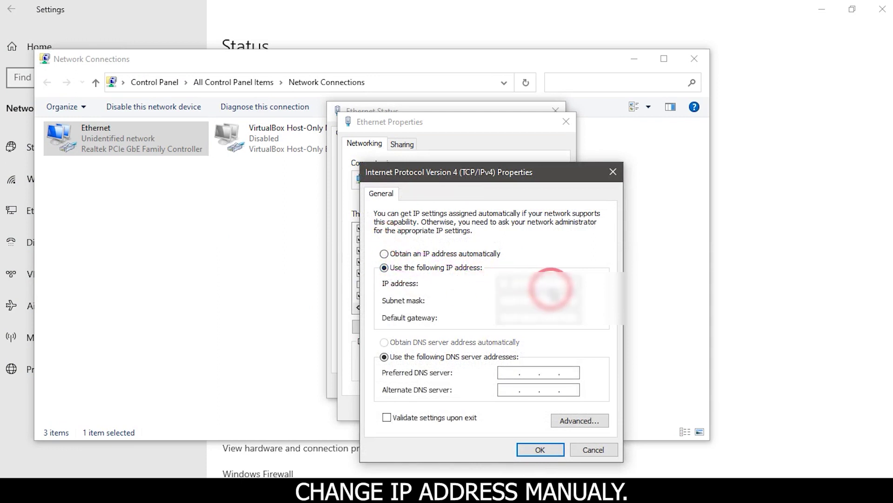
type("92")
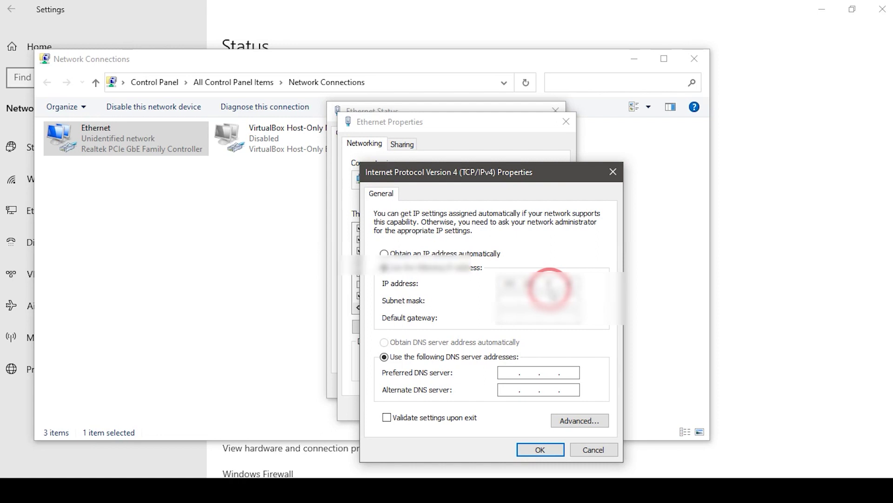
- Close the Ethernet dialogs and Network Connections, and minimize Settings to the desktop
left_click(541, 450)
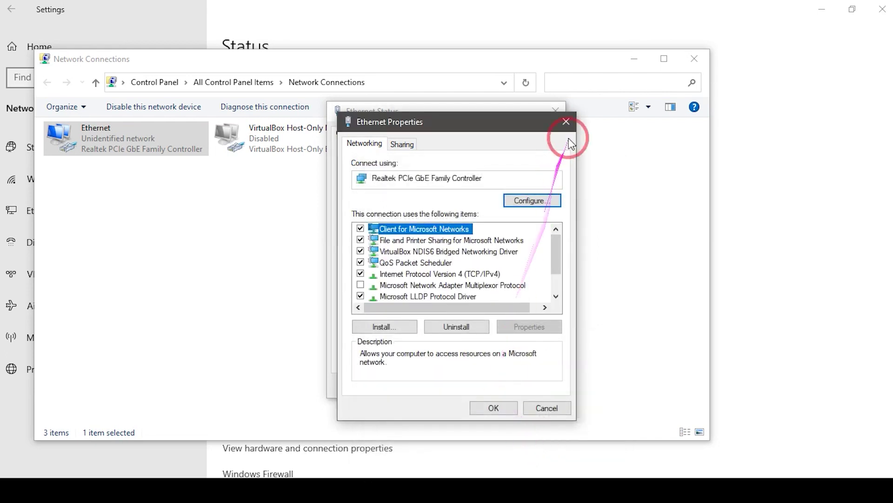
left_click(500, 411)
left_click(535, 385)
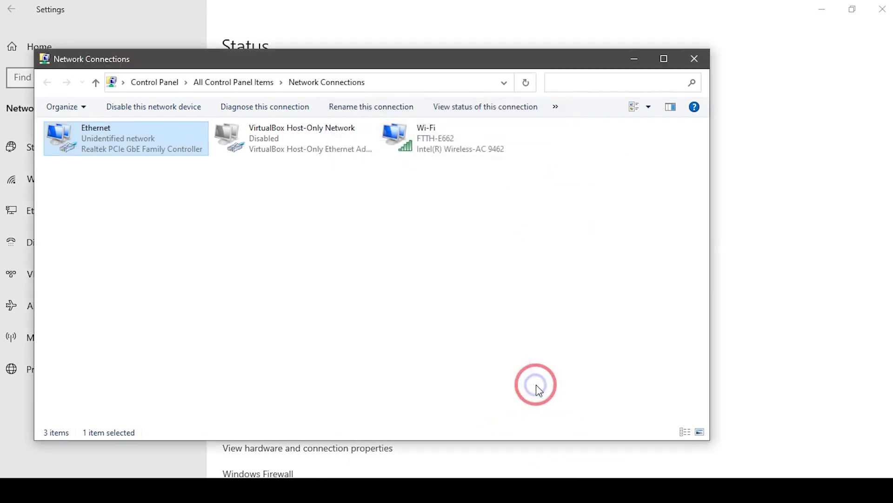
left_click(634, 59)
left_click(821, 9)
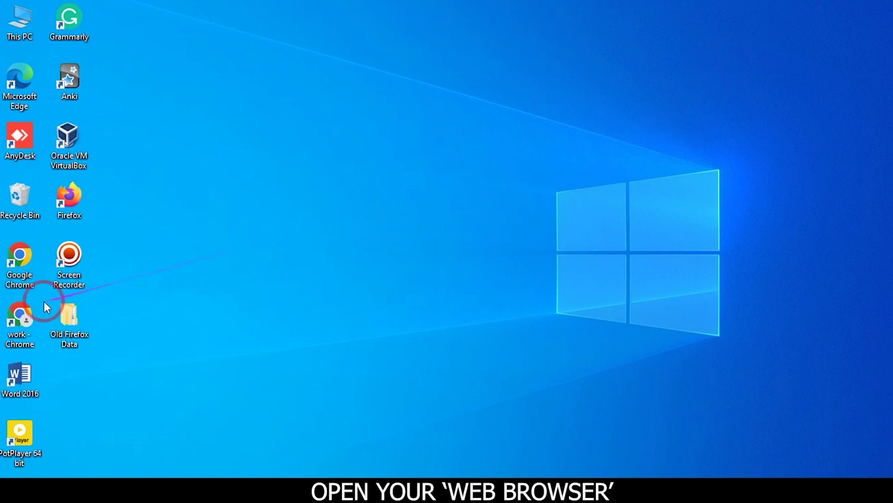
- Launch Chrome and load the OLT address 192.168.8.200
double_click(25, 315)
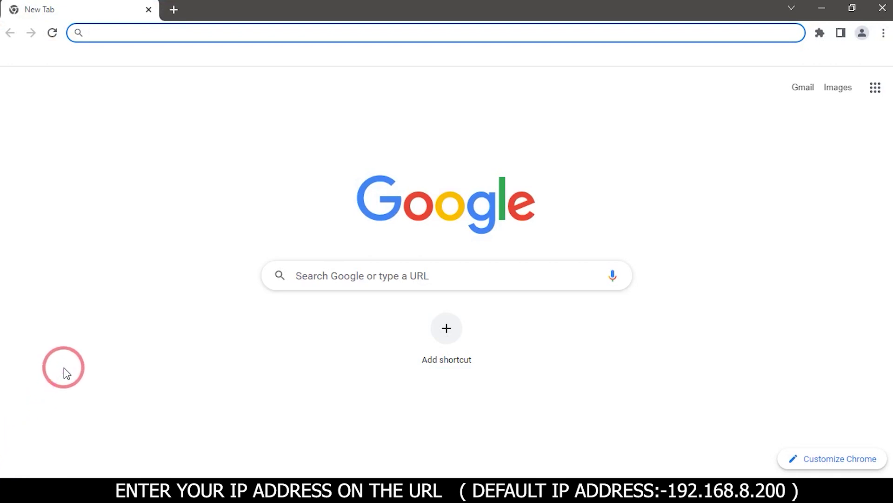
type("1")
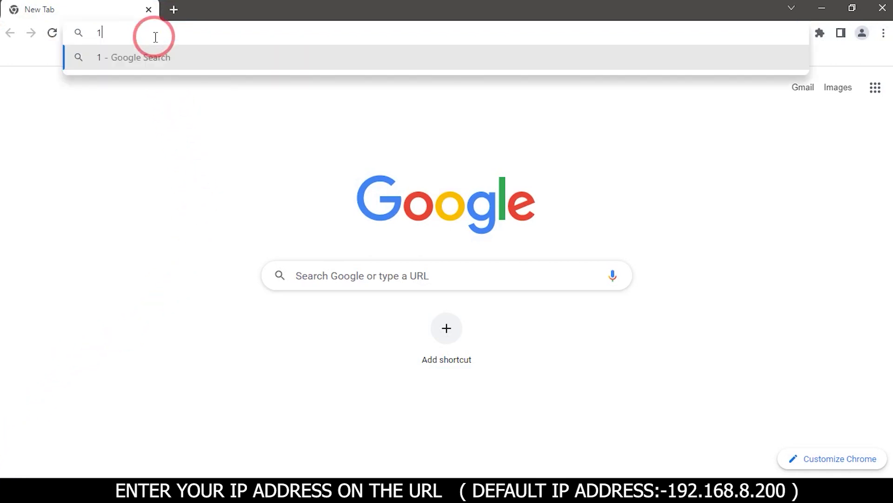
type("92.168.")
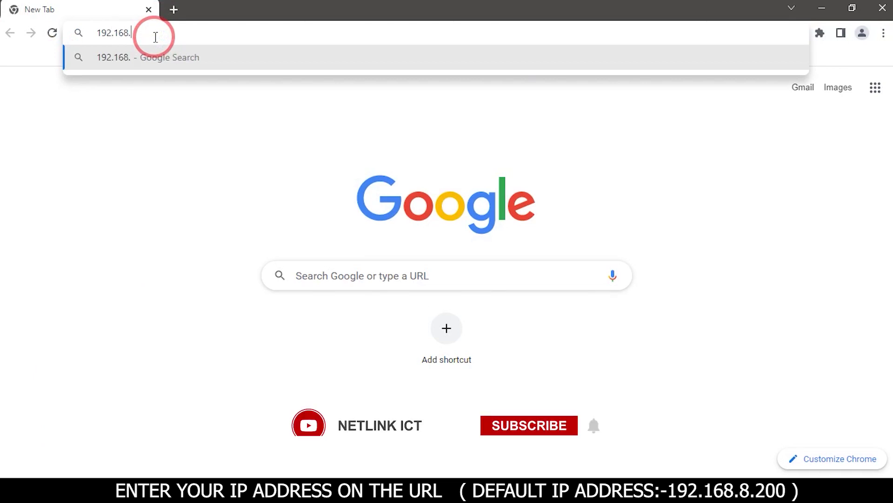
type("8.")
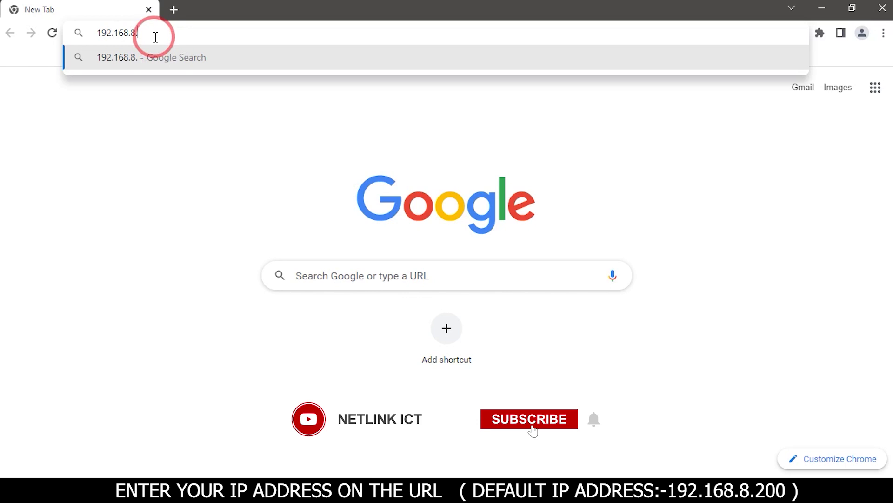
type("200")
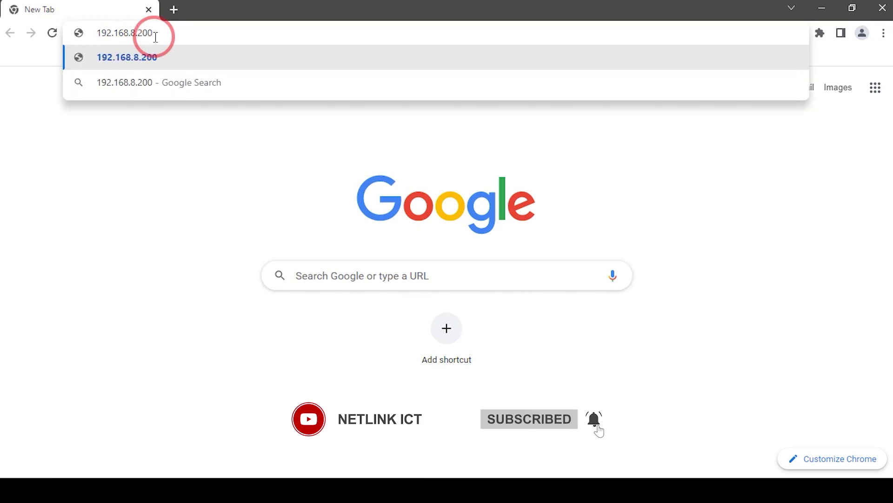
key("Return")
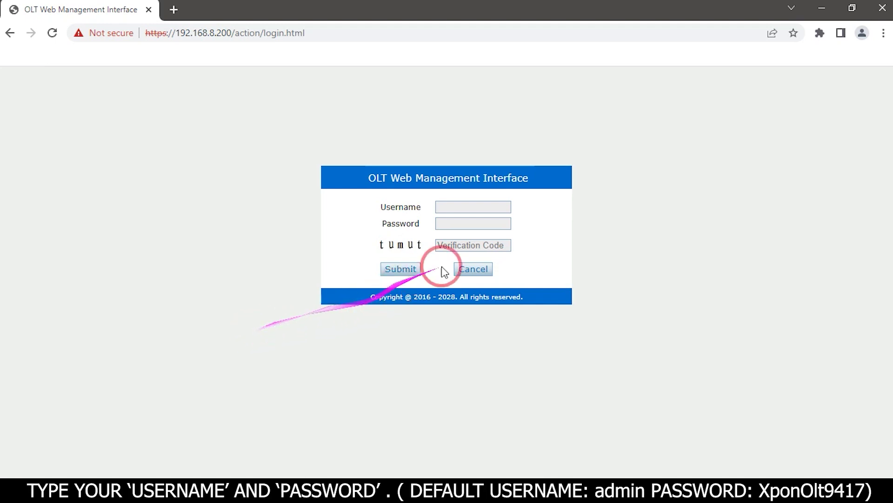
- Log in as admin with the password and the displayed verification code
left_click(470, 207)
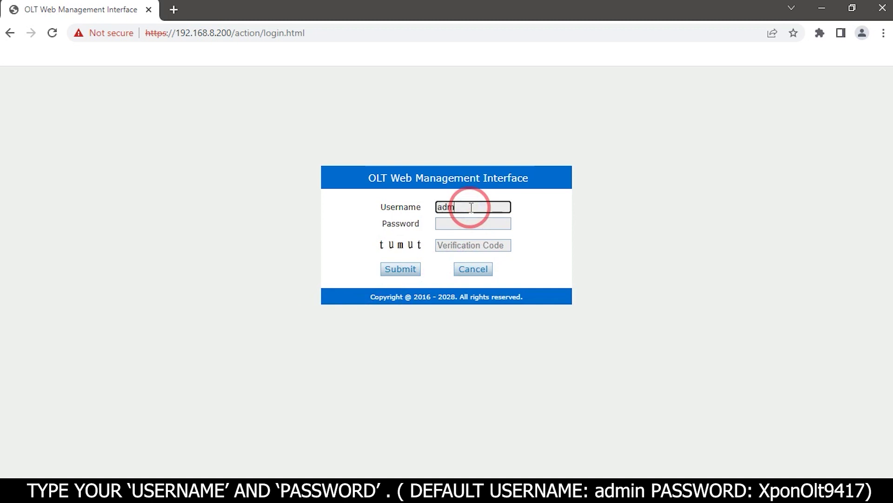
type("admin")
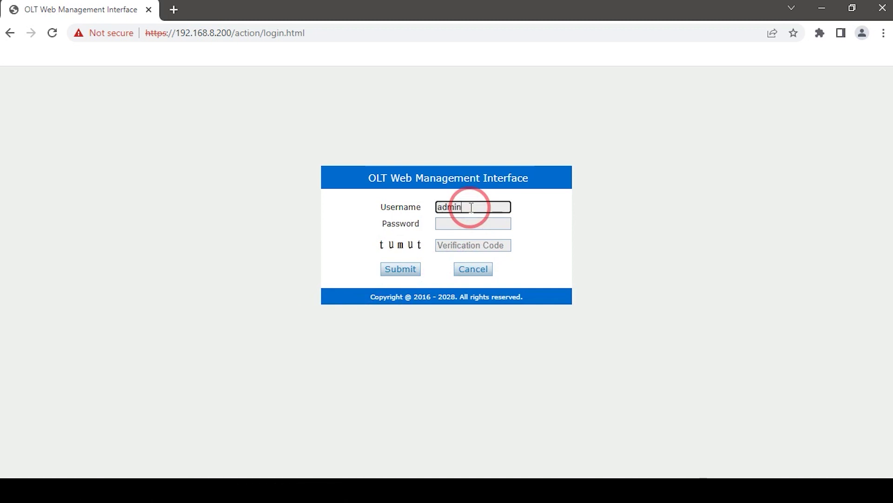
left_click(440, 224)
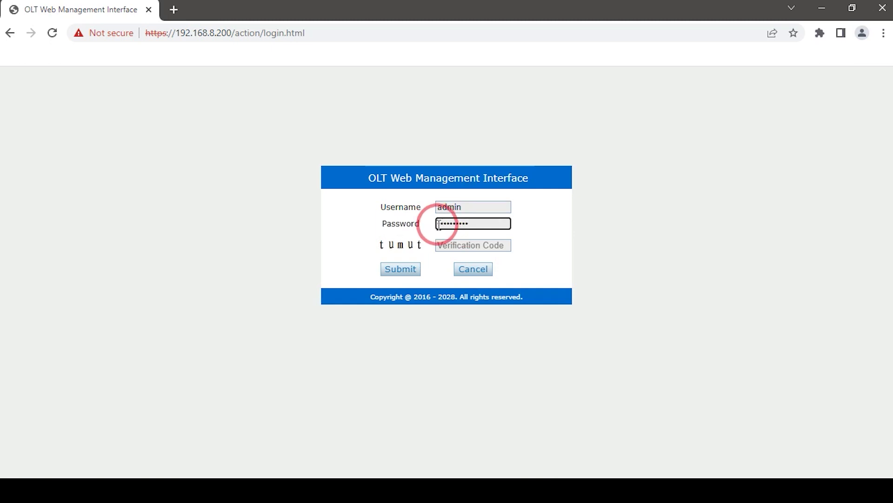
left_click(446, 247)
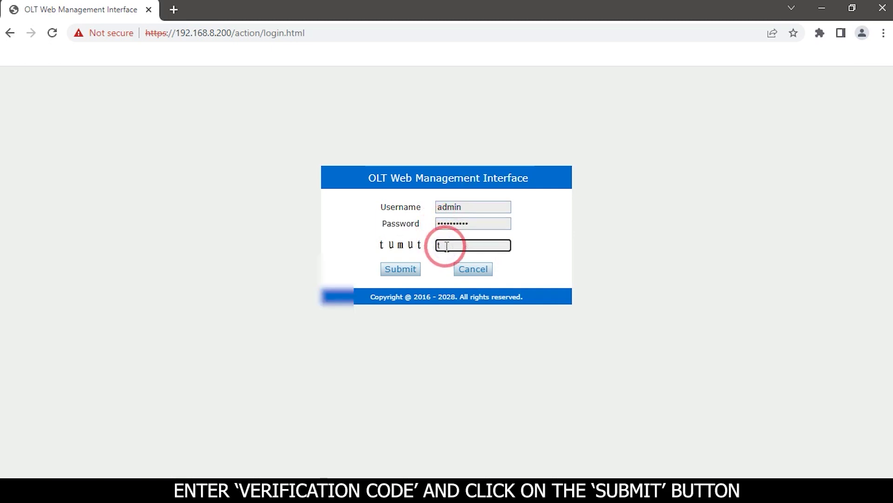
left_click(401, 268)
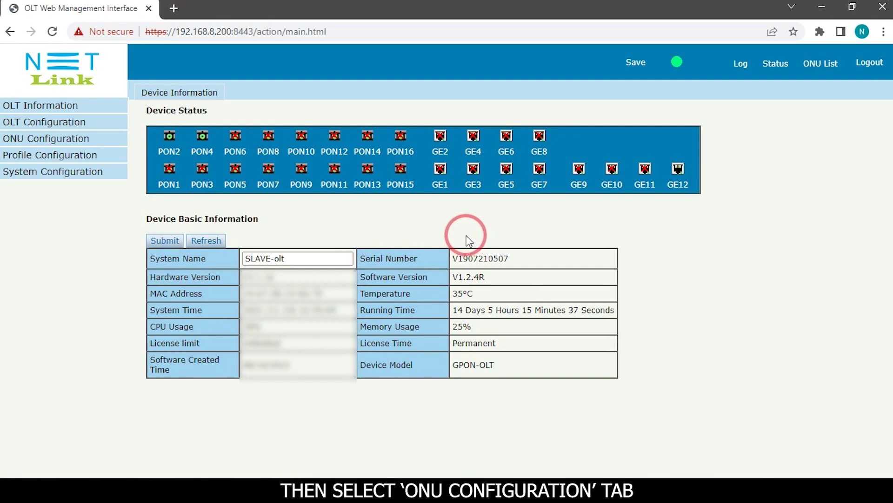
- In ONU AuthList, filter to PON2 and open Config for ONU GPON0/2:9
left_click(41, 142)
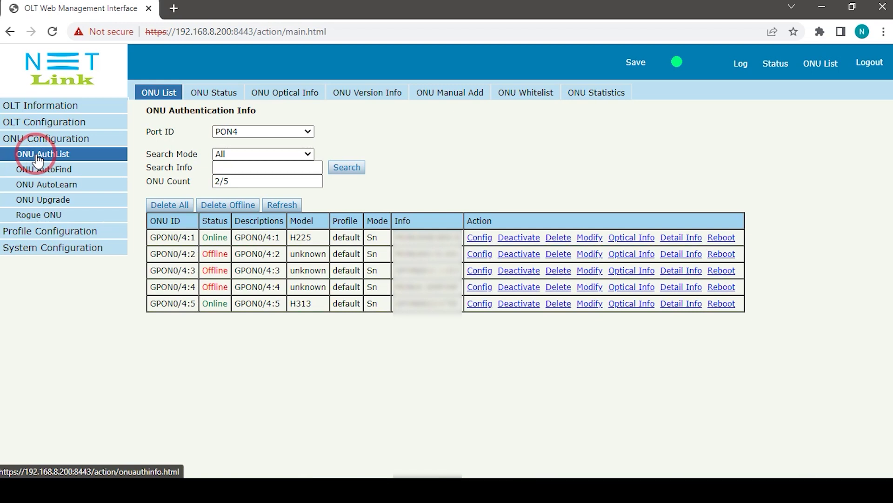
left_click(307, 132)
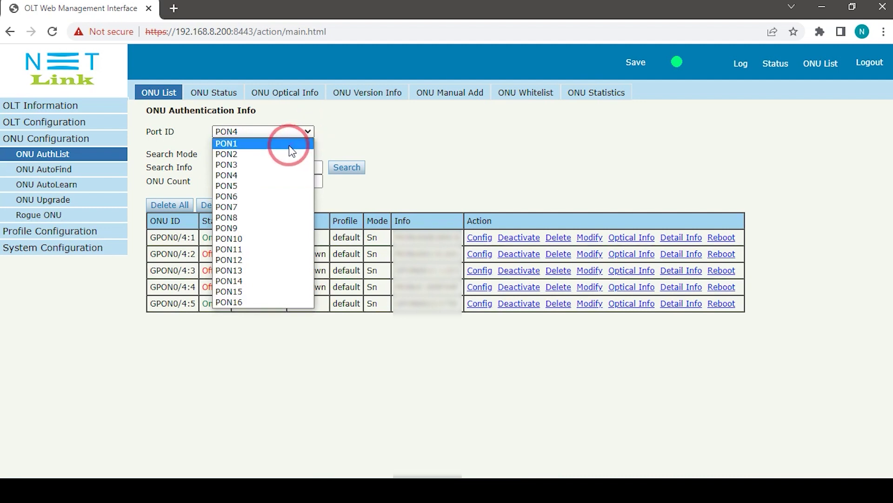
left_click(273, 154)
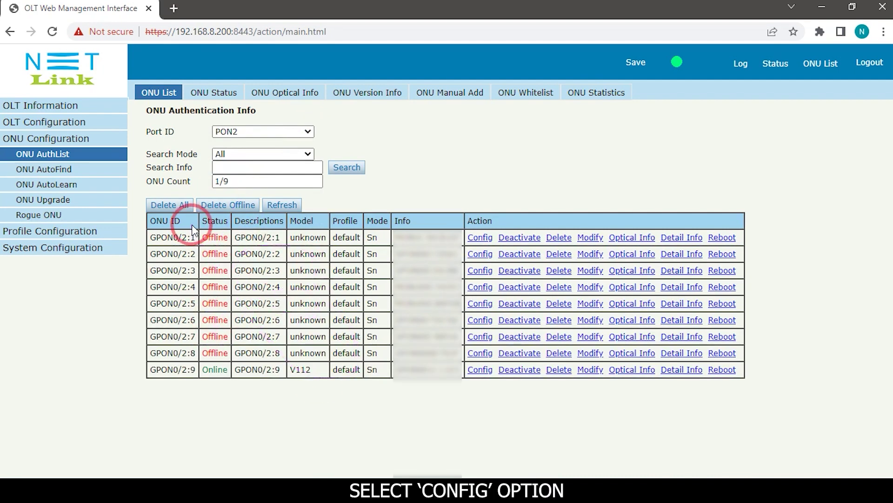
left_click(481, 370)
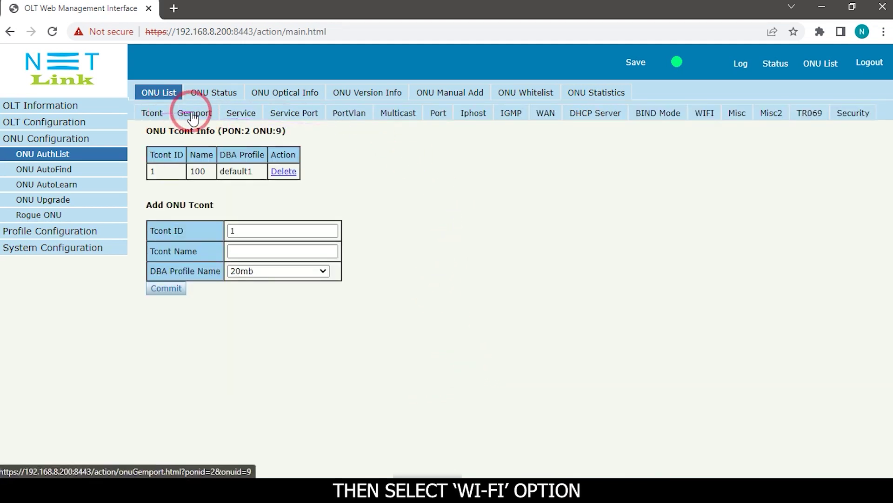
- On the WIFI tab, select SSID1 and replace its name 'test' with 'example'
left_click(707, 121)
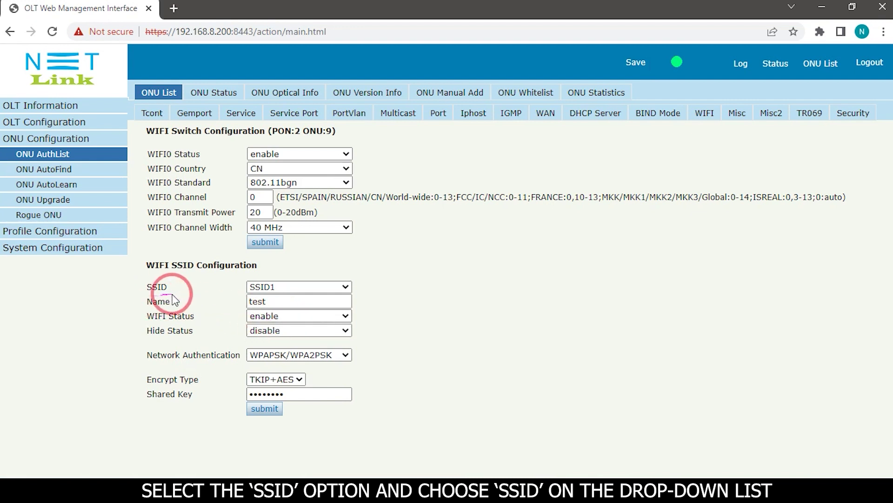
left_click(344, 288)
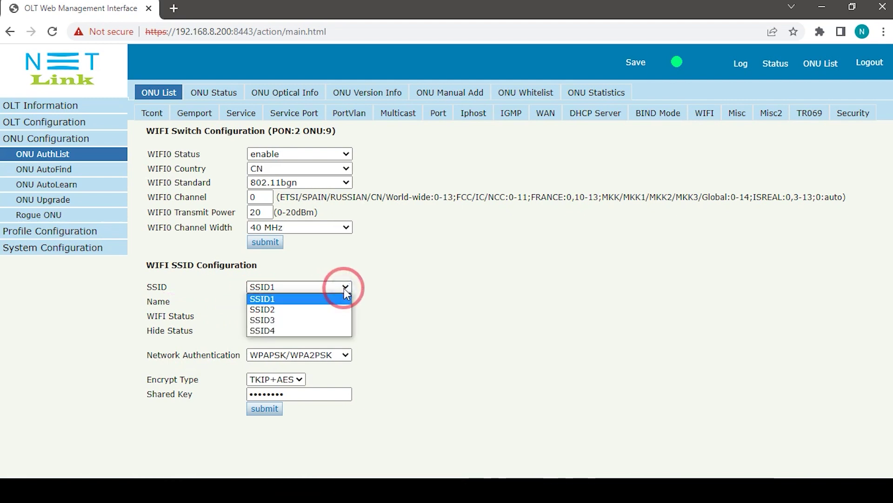
left_click(264, 298)
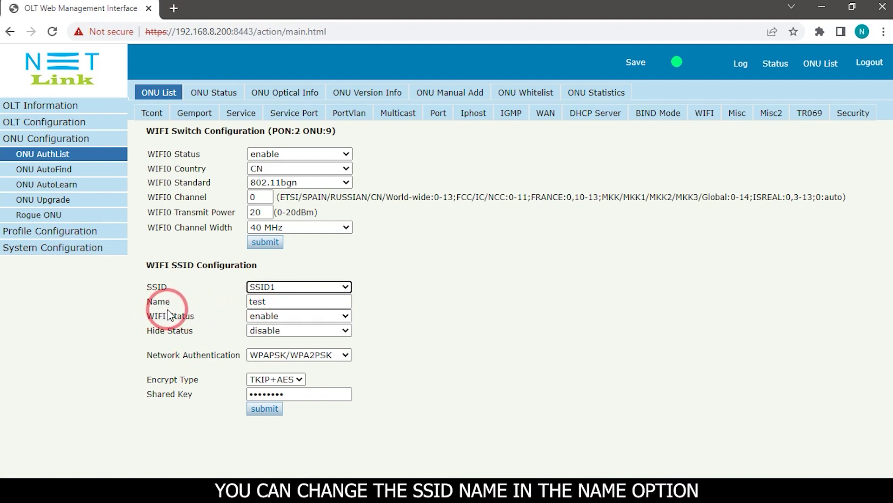
double_click(278, 301)
key("BackSpace")
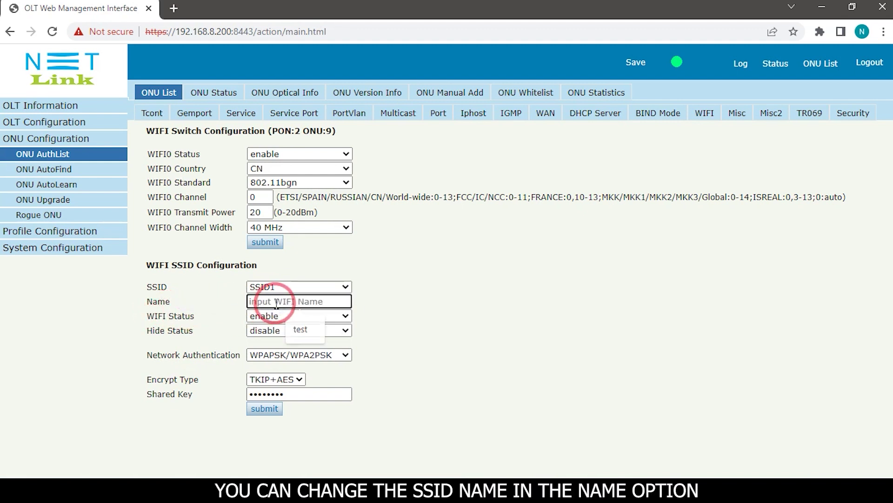
type("example")
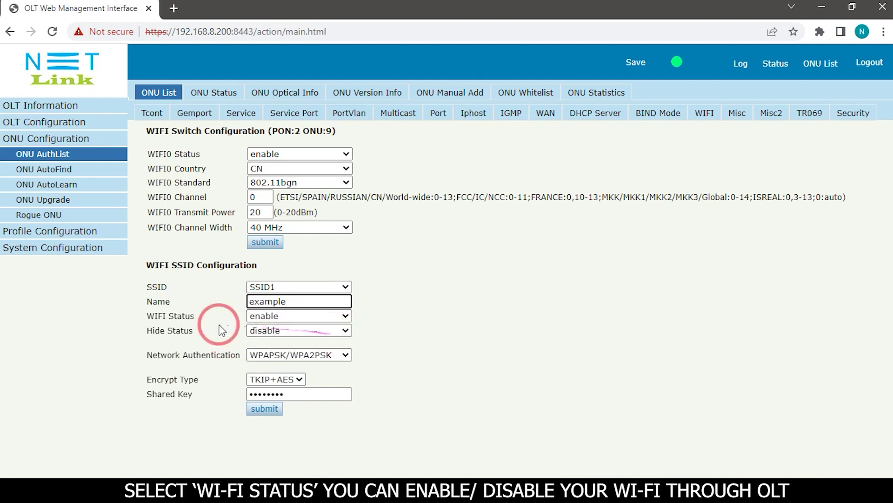
- Keep SSID1 WIFI Status enabled with WPAPSK/WPA2PSK network authentication
left_click(289, 317)
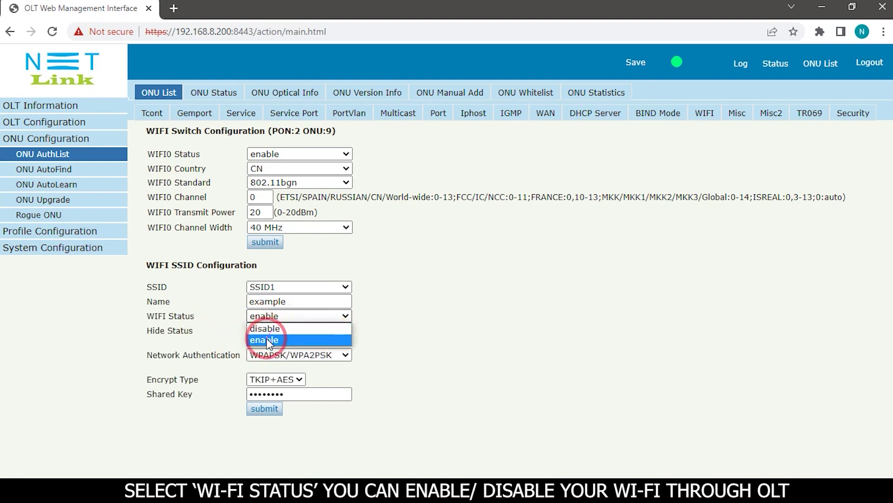
left_click(265, 342)
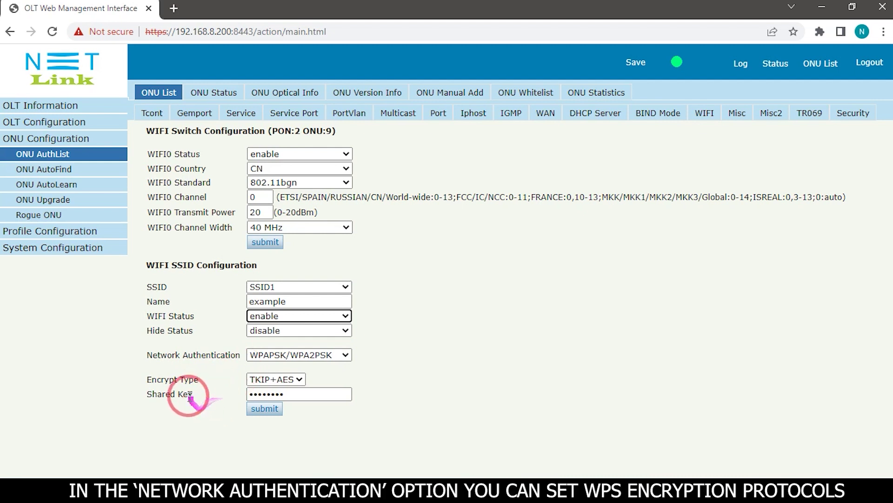
left_click(289, 355)
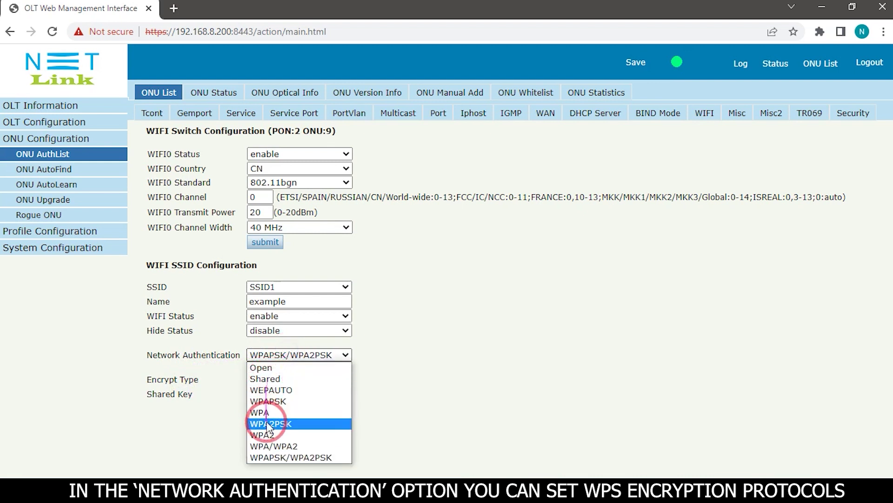
left_click(284, 457)
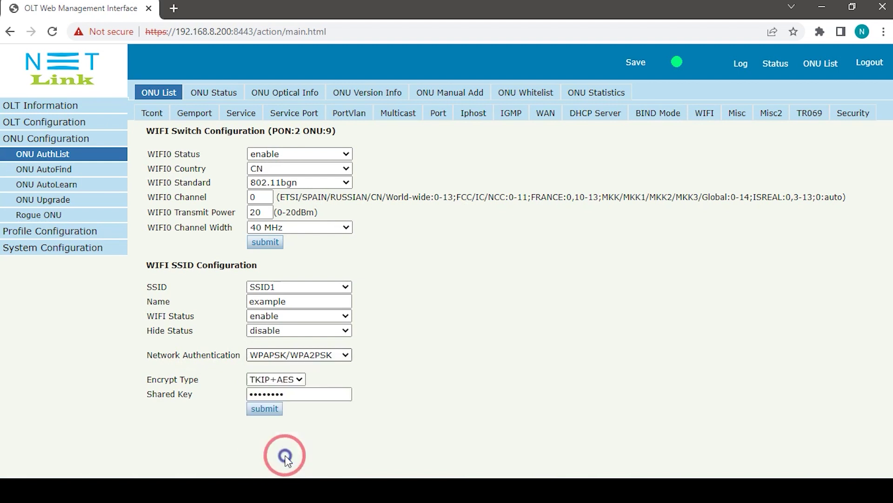
- Replace the SSID1 shared key and submit the WiFi settings
left_click(287, 396)
key("BackSpace")
key("BackSpace")
key("BackSpace")
key("BackSpace")
key("BackSpace")
key("BackSpace")
key("BackSpace")
key("BackSpace")
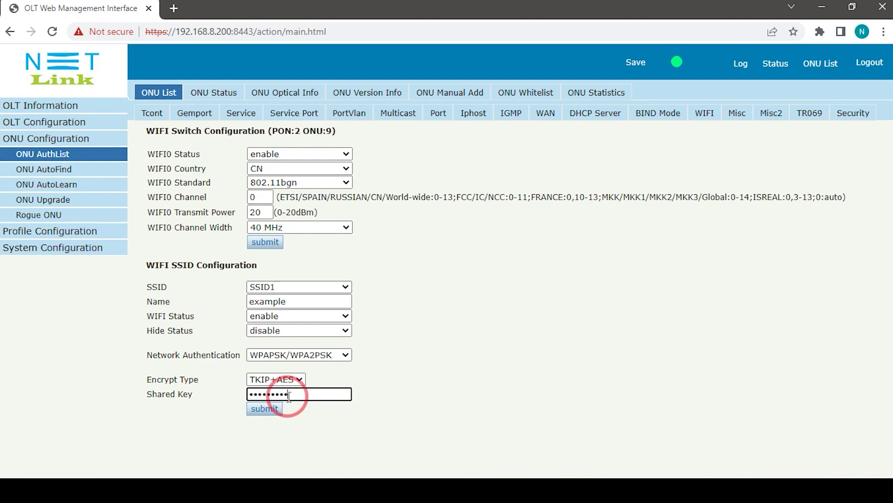
left_click(259, 411)
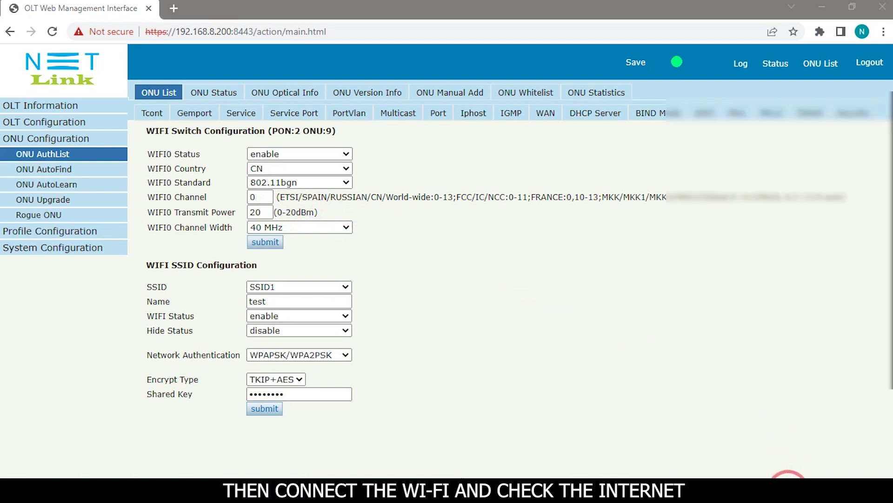
left_click(788, 486)
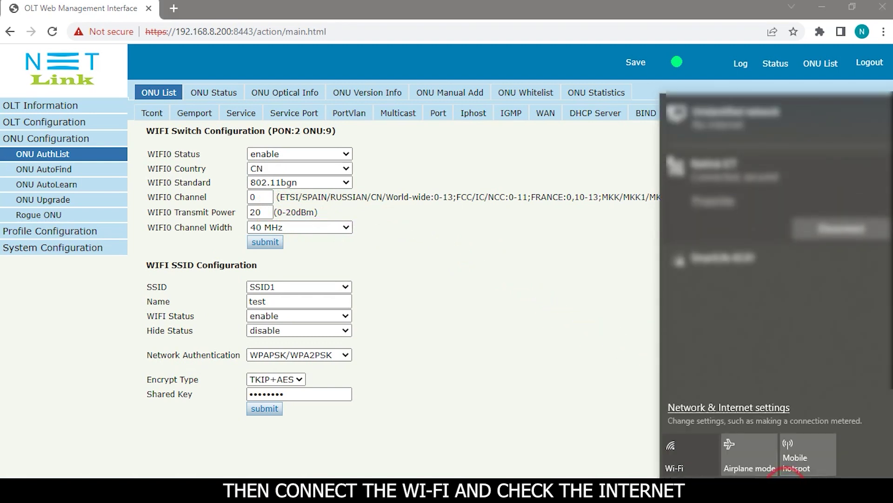
- Connect to the 'example' Wi-Fi network with its new security key, then dismiss the list
left_click(665, 304)
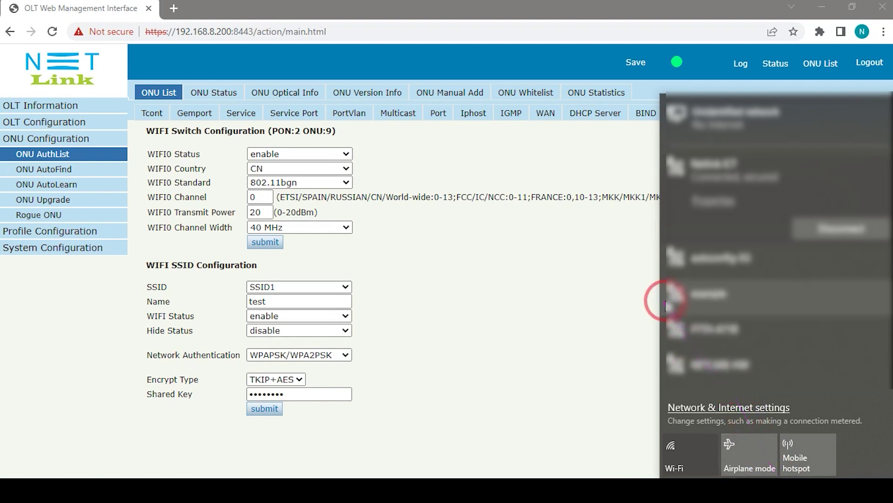
left_click(717, 308)
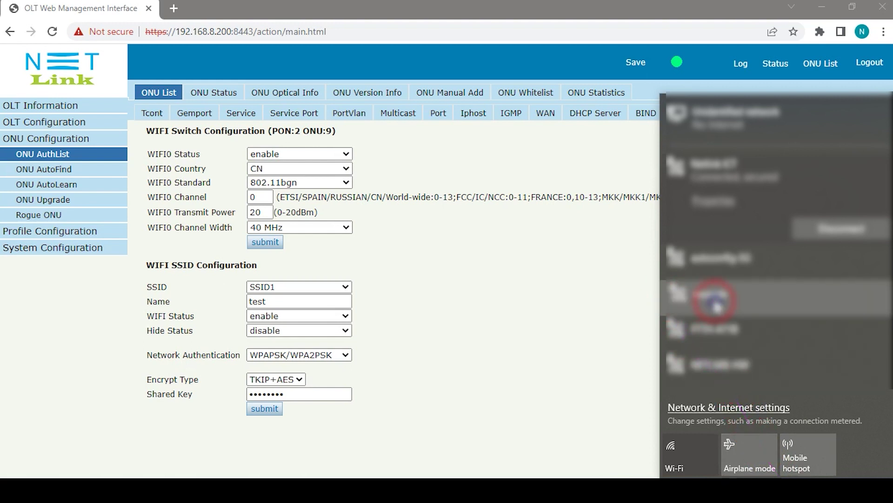
left_click(800, 301)
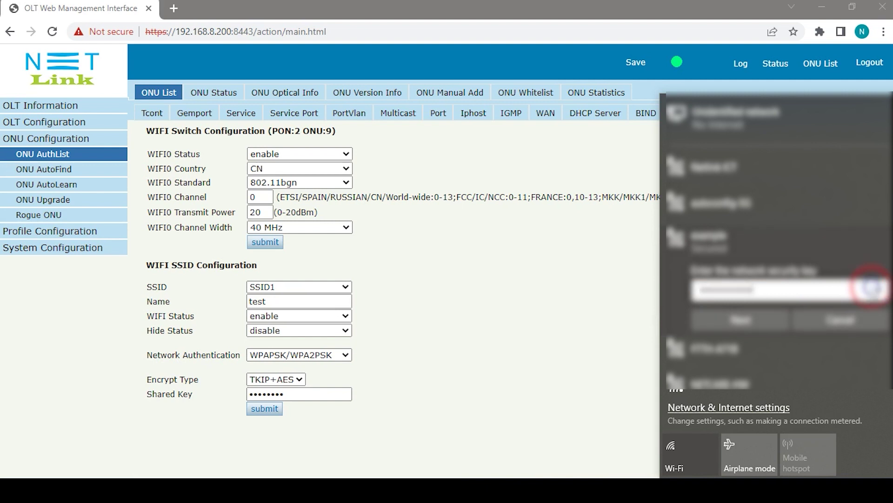
left_click(745, 325)
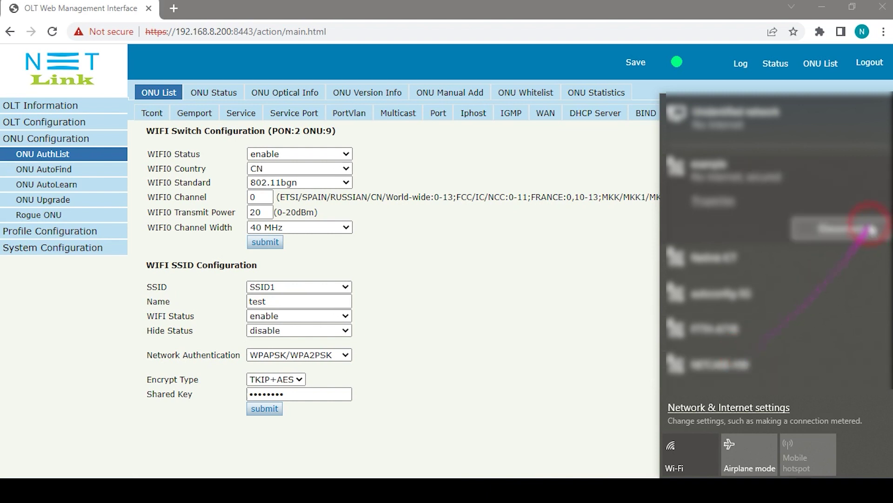
left_click(531, 275)
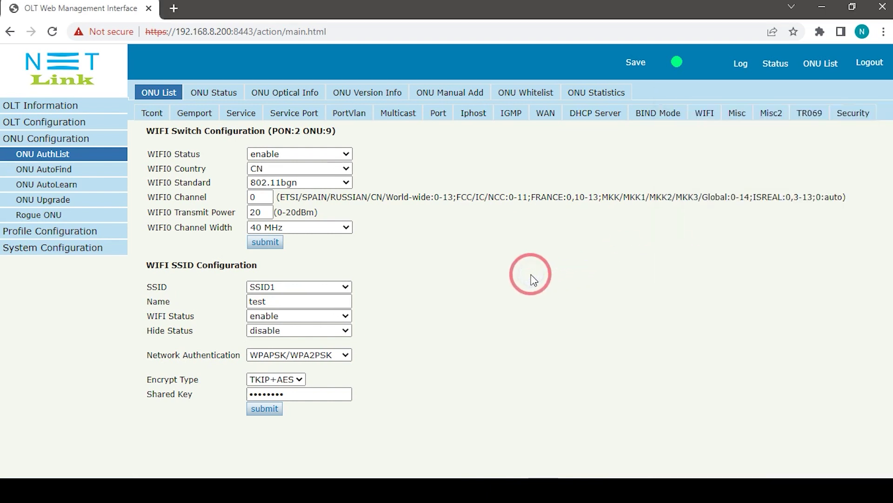